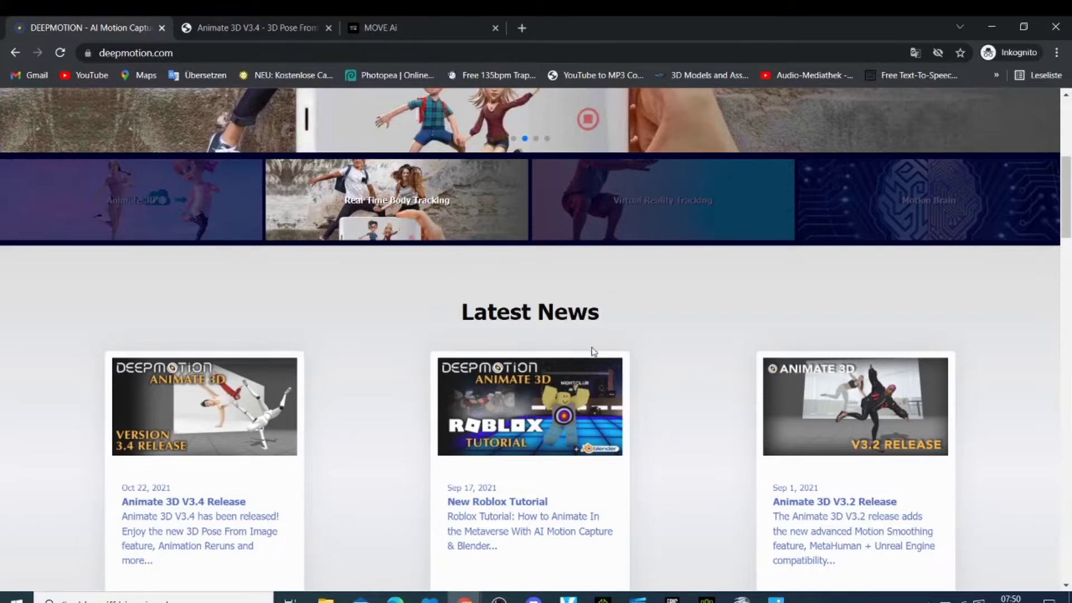
Sign in to the DeepMotion portal and open the Animate 3D product from the Solutions Dashboard.
{"action": "scroll", "coordinate": [594, 351], "scroll_direction": "up", "scroll_amount": 5}
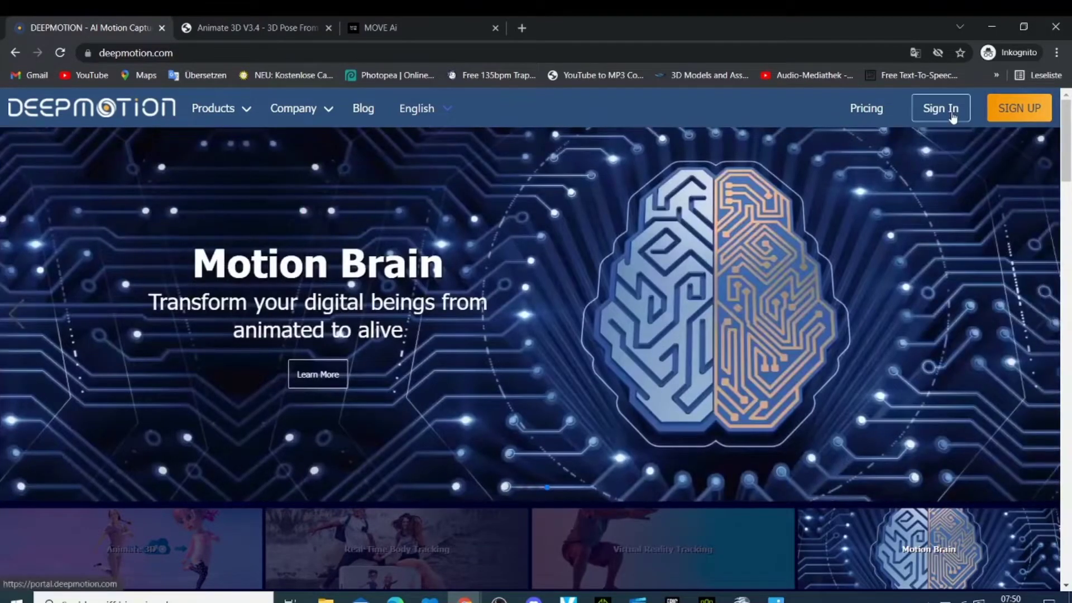
{"action": "left_click", "coordinate": [949, 113]}
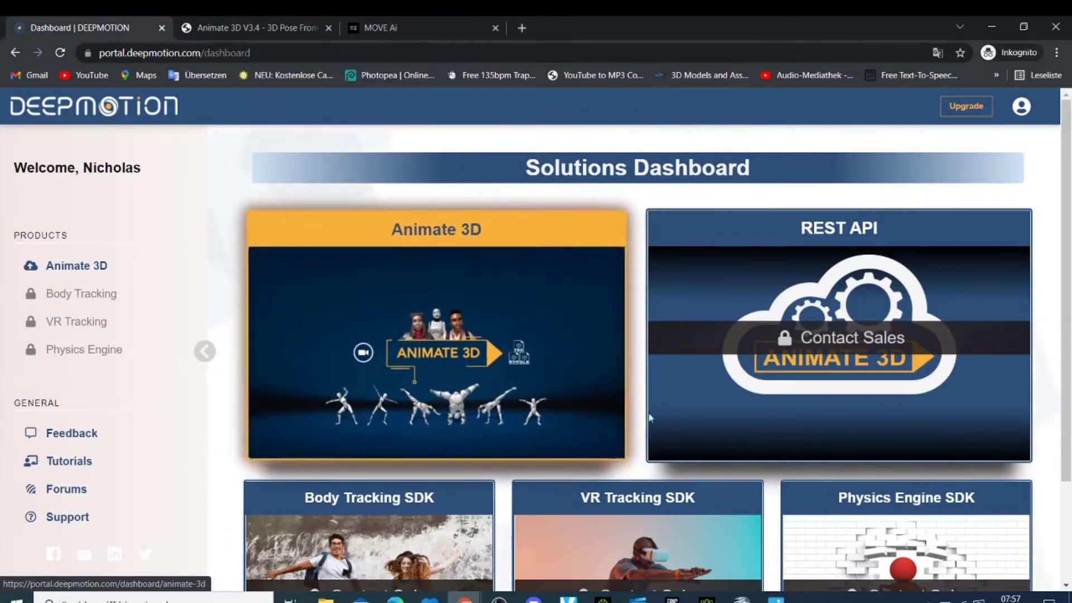
{"action": "scroll", "coordinate": [863, 245], "scroll_direction": "down", "scroll_amount": 1}
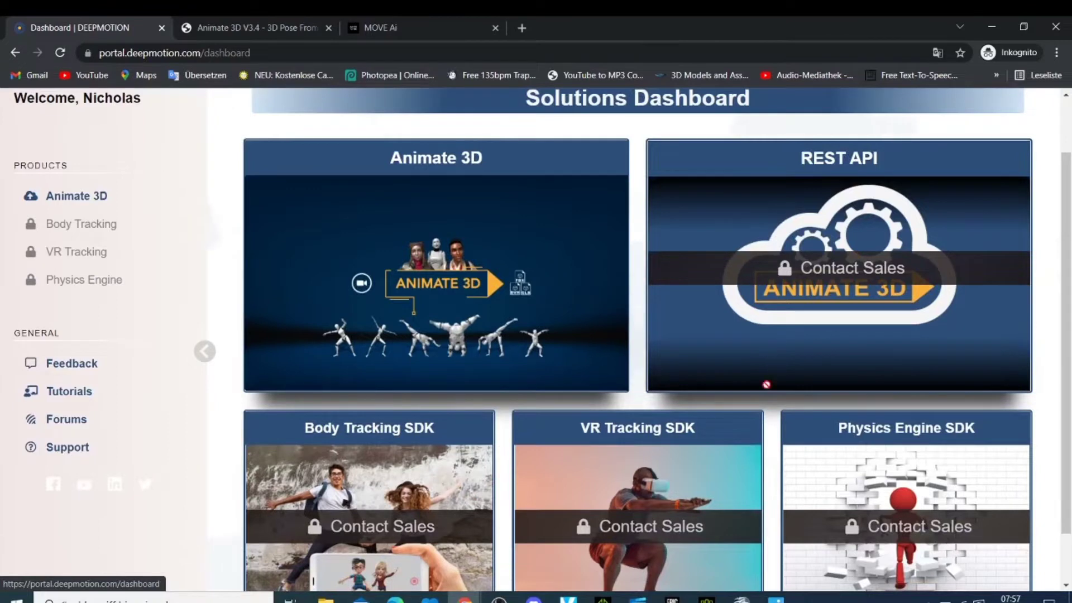
{"action": "scroll", "coordinate": [430, 428], "scroll_direction": "down", "scroll_amount": 1}
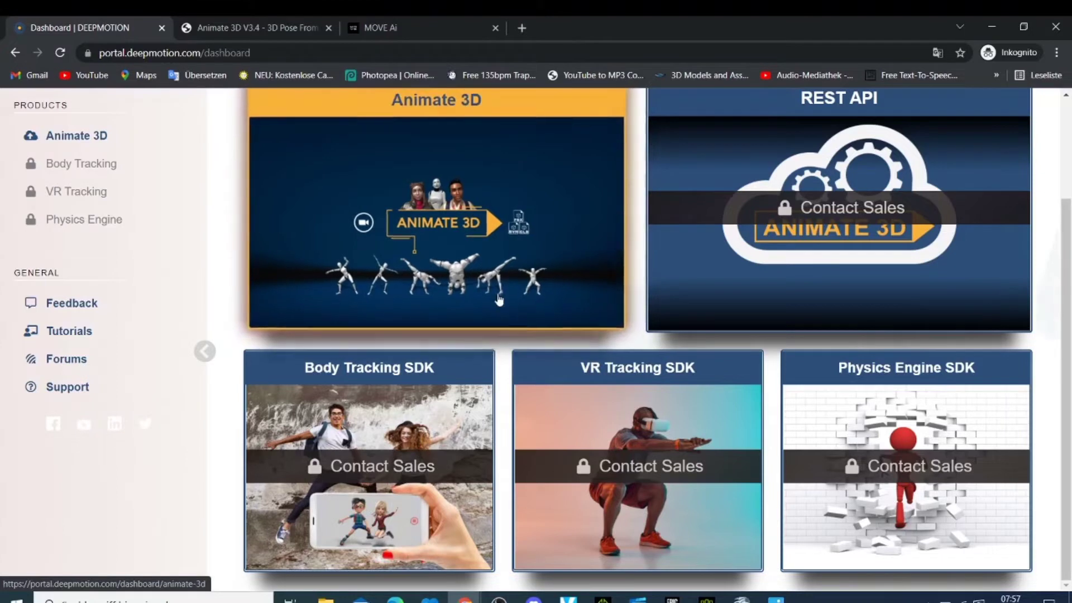
{"action": "scroll", "coordinate": [491, 312], "scroll_direction": "up", "scroll_amount": 2}
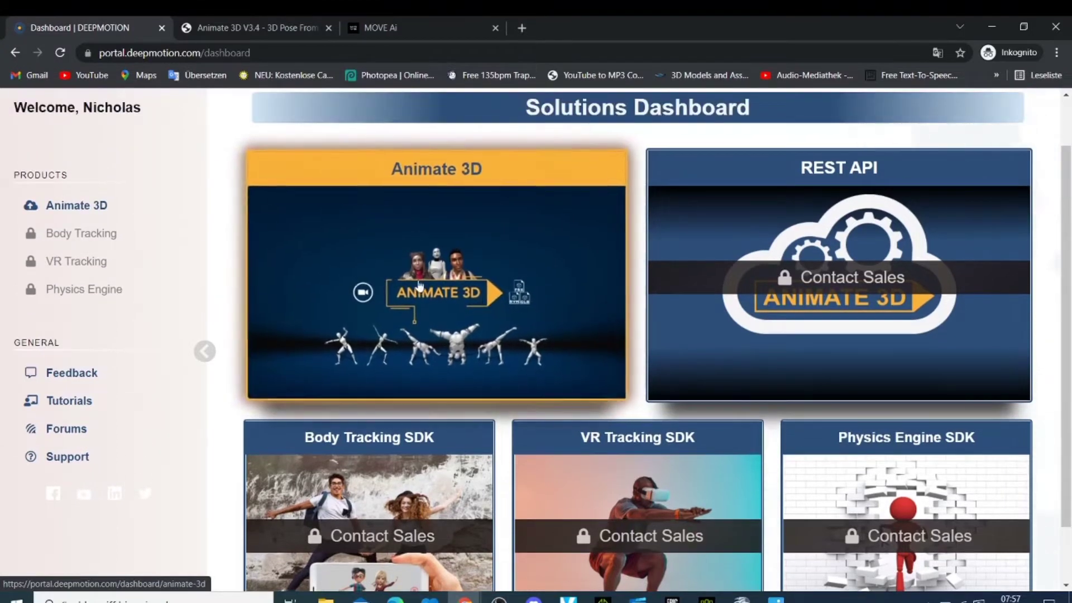
{"action": "left_click", "coordinate": [475, 304]}
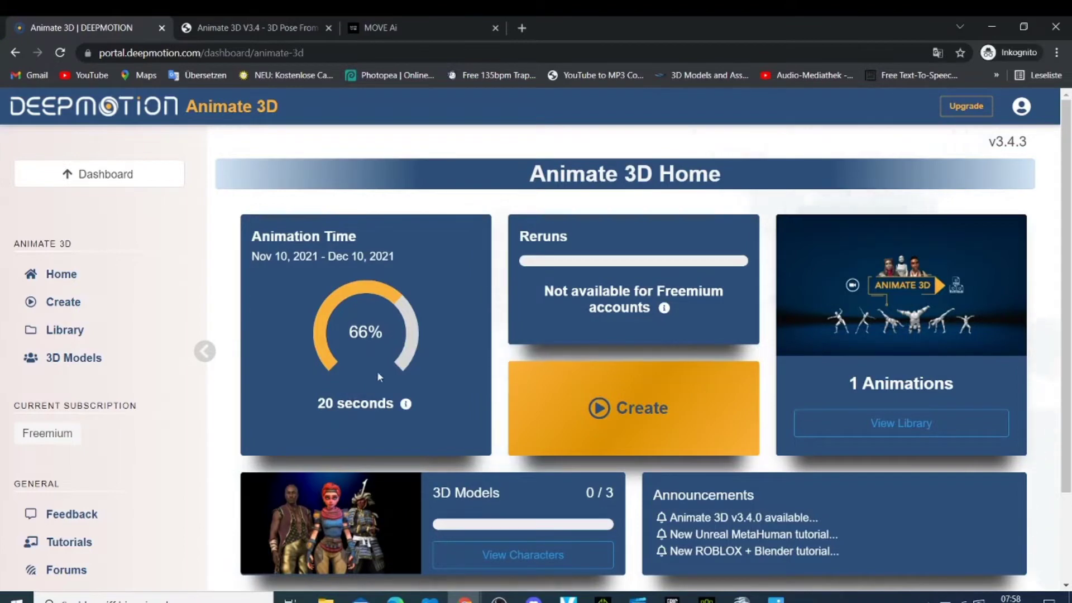
Start creating a 3D Animation from video using the Default character set.
{"action": "scroll", "coordinate": [426, 306], "scroll_direction": "down", "scroll_amount": 1}
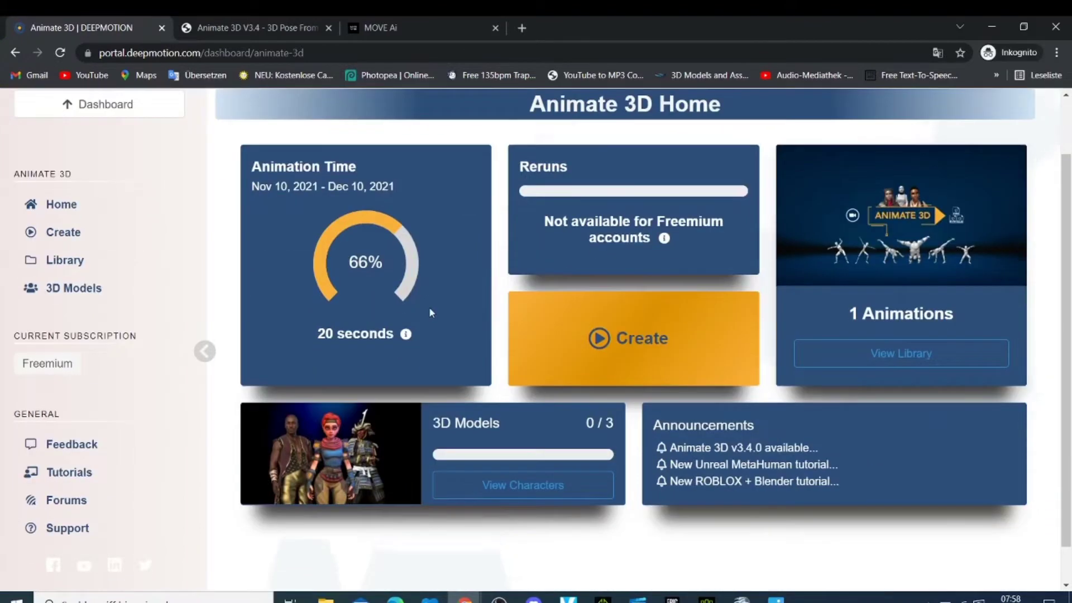
{"action": "left_click", "coordinate": [598, 338]}
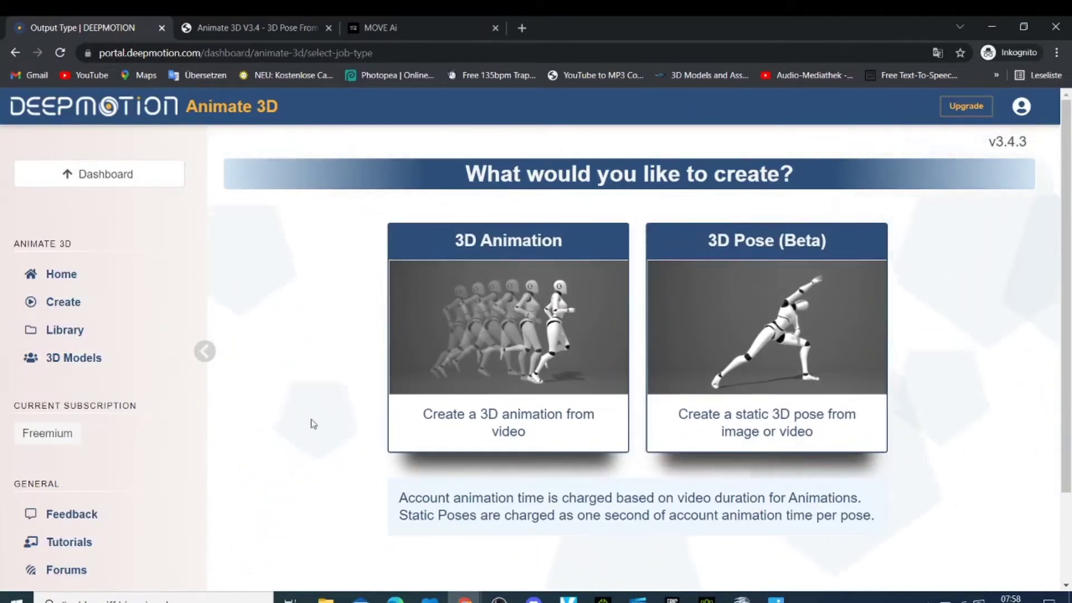
{"action": "left_click", "coordinate": [493, 373]}
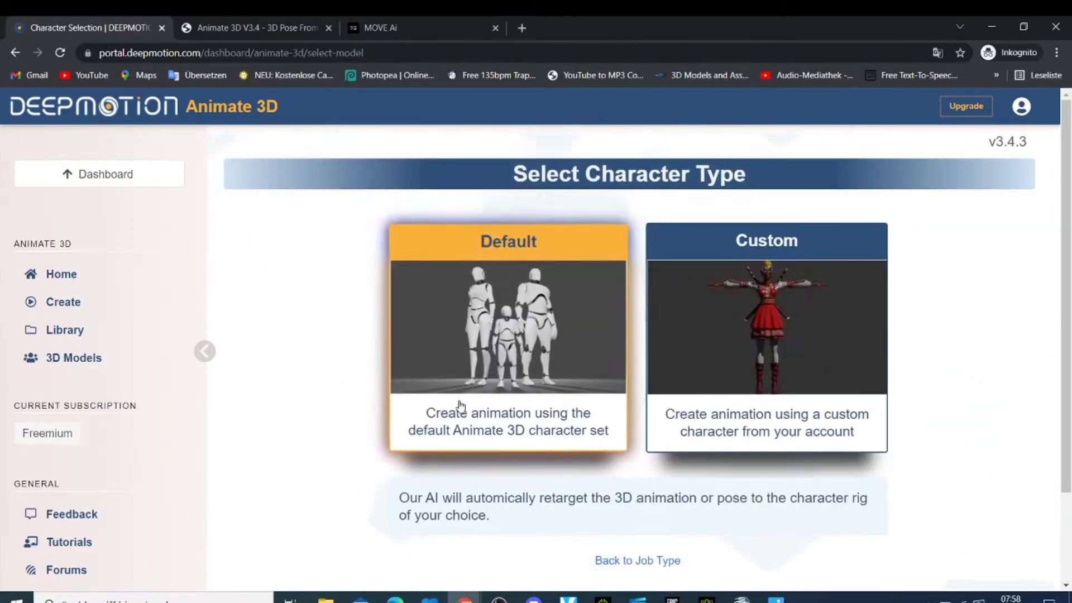
{"action": "scroll", "coordinate": [481, 435], "scroll_direction": "down", "scroll_amount": 2}
{"action": "scroll", "coordinate": [483, 433], "scroll_direction": "up", "scroll_amount": 2}
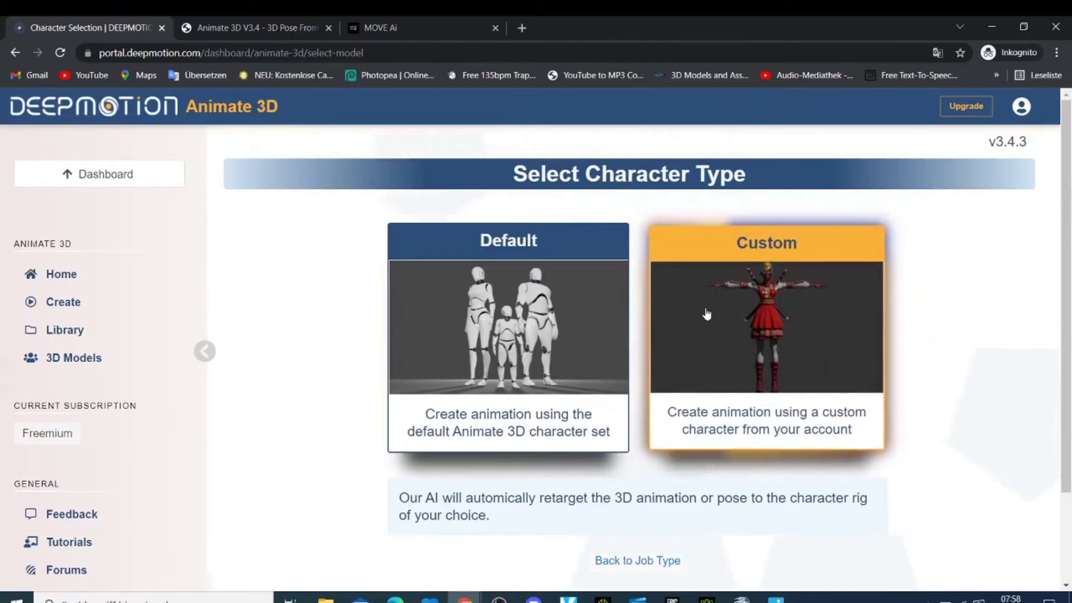
{"action": "left_click", "coordinate": [504, 400]}
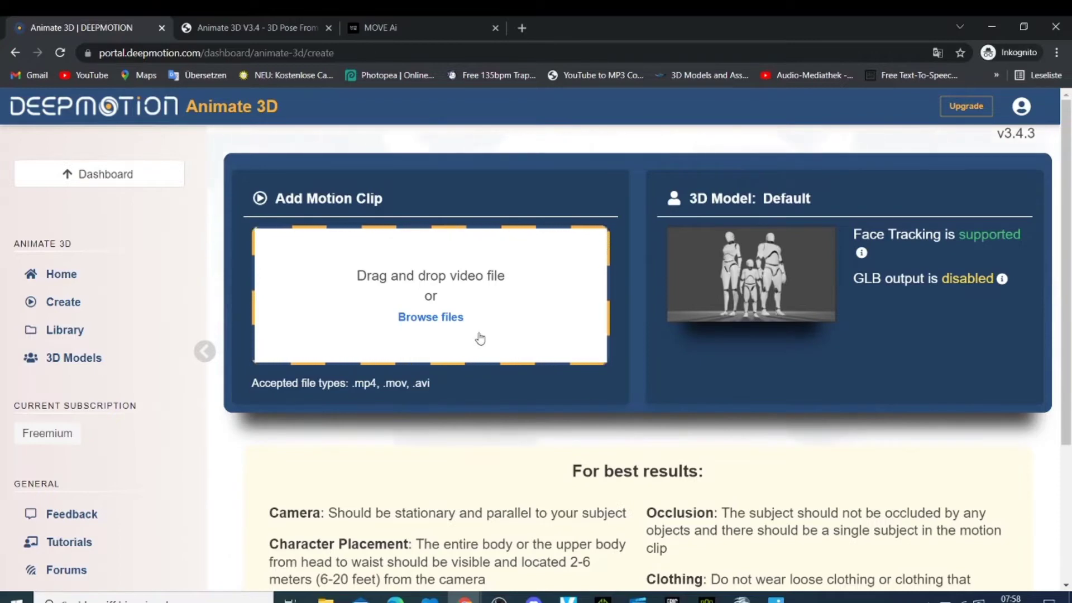
Return to the Animate 3D home page and open the animation library.
{"action": "left_click", "coordinate": [15, 53]}
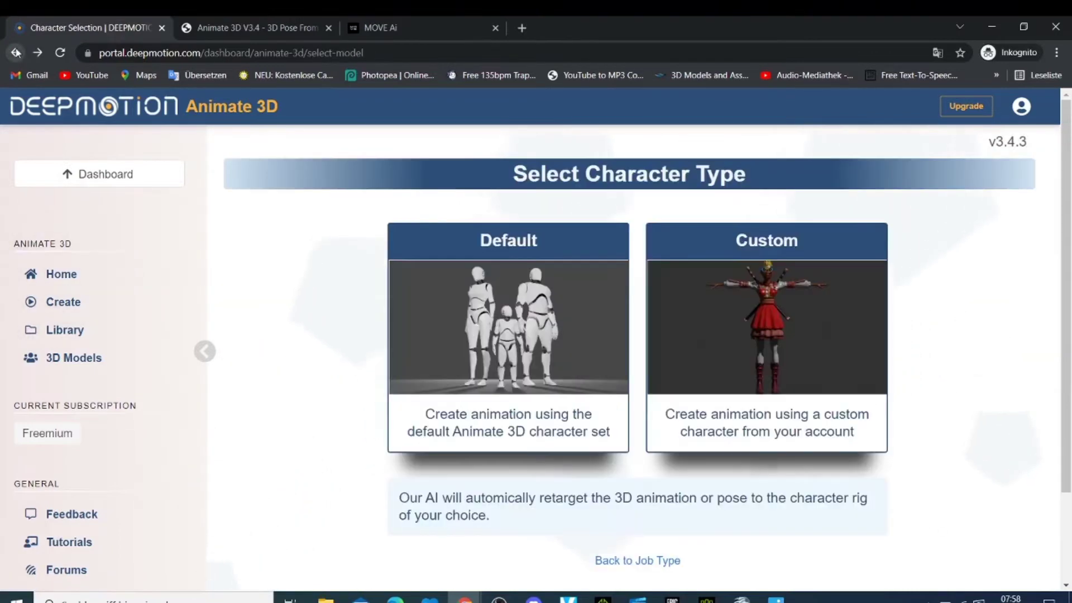
{"action": "left_click", "coordinate": [16, 53]}
{"action": "left_click", "coordinate": [16, 52]}
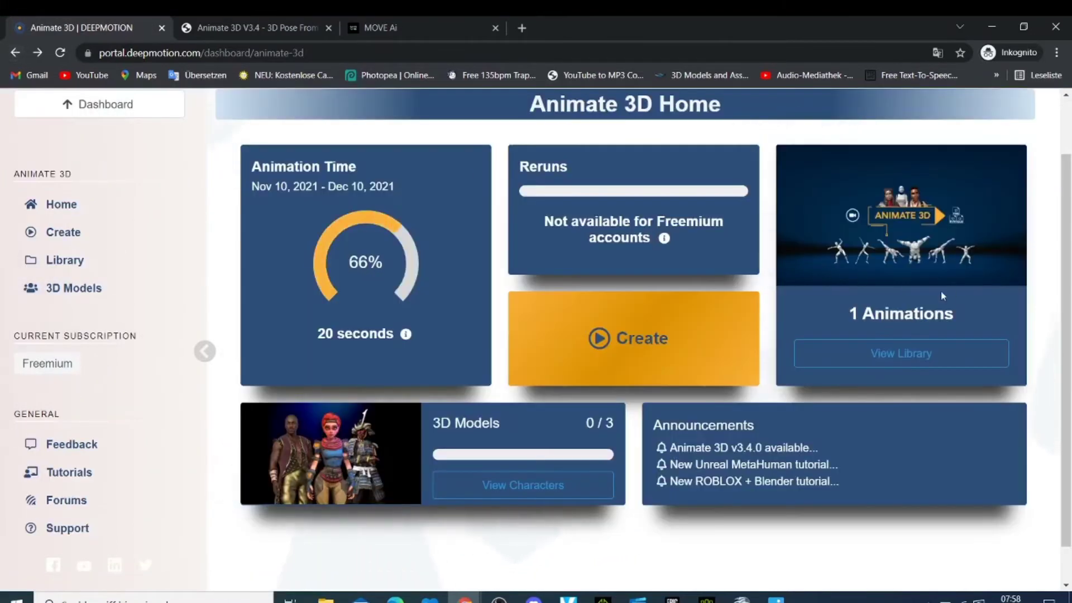
{"action": "left_click", "coordinate": [890, 354]}
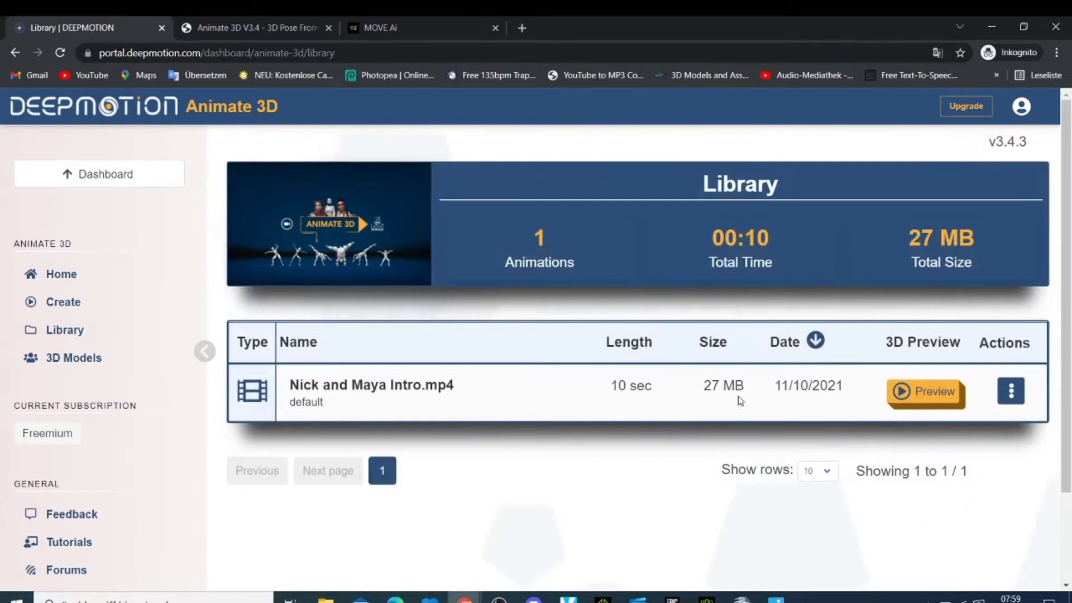
Open the 3D preview of the library's animation and view its download options.
{"action": "left_click", "coordinate": [896, 391]}
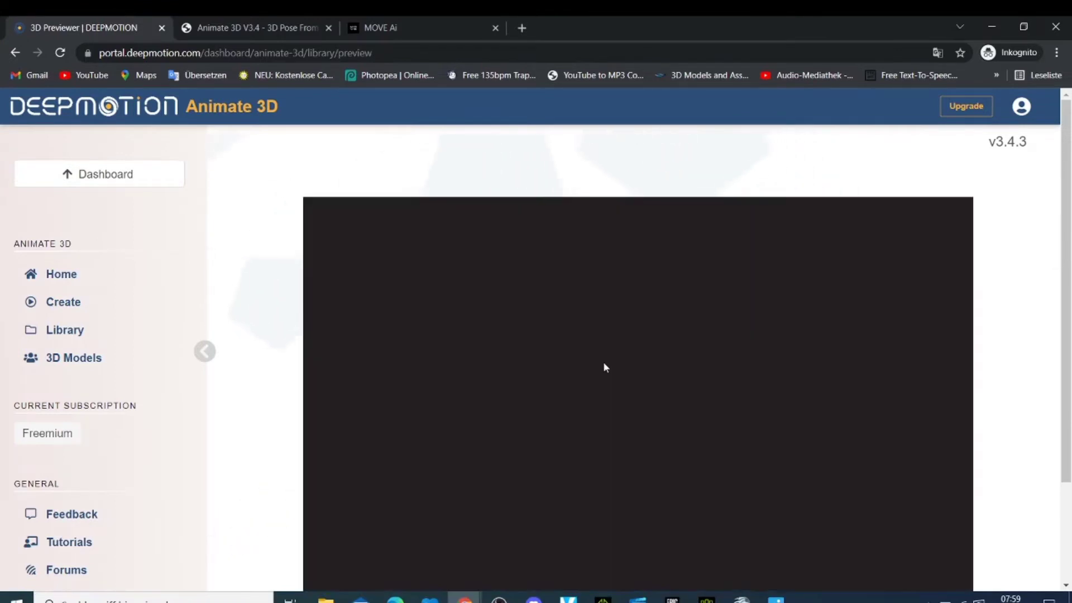
{"action": "scroll", "coordinate": [617, 360], "scroll_direction": "down", "scroll_amount": 2}
{"action": "scroll", "coordinate": [617, 361], "scroll_direction": "up", "scroll_amount": 2}
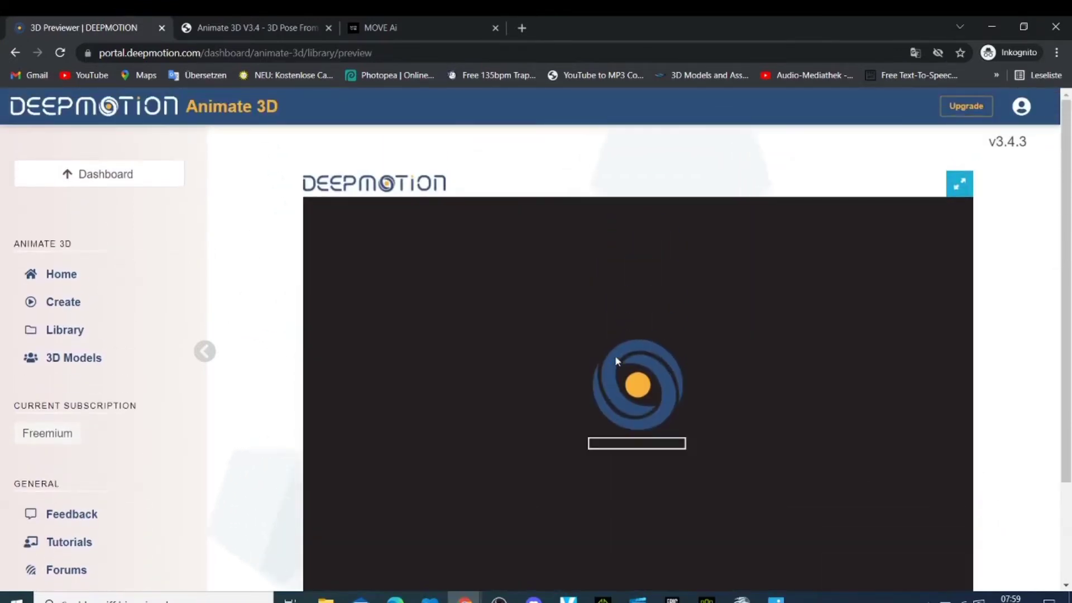
{"action": "scroll", "coordinate": [618, 355], "scroll_direction": "down", "scroll_amount": 2}
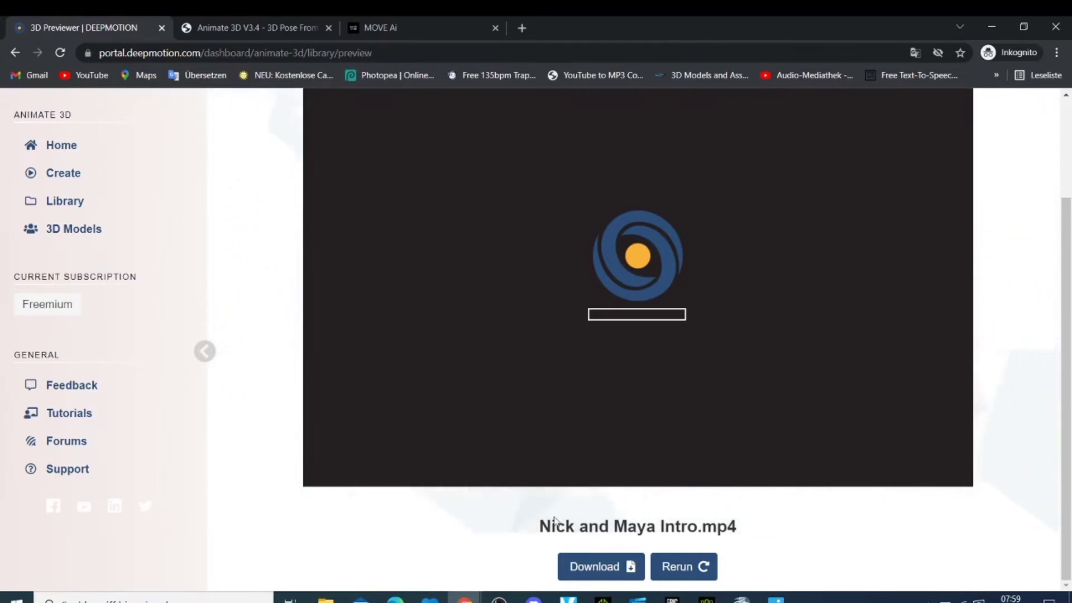
{"action": "left_click", "coordinate": [627, 568]}
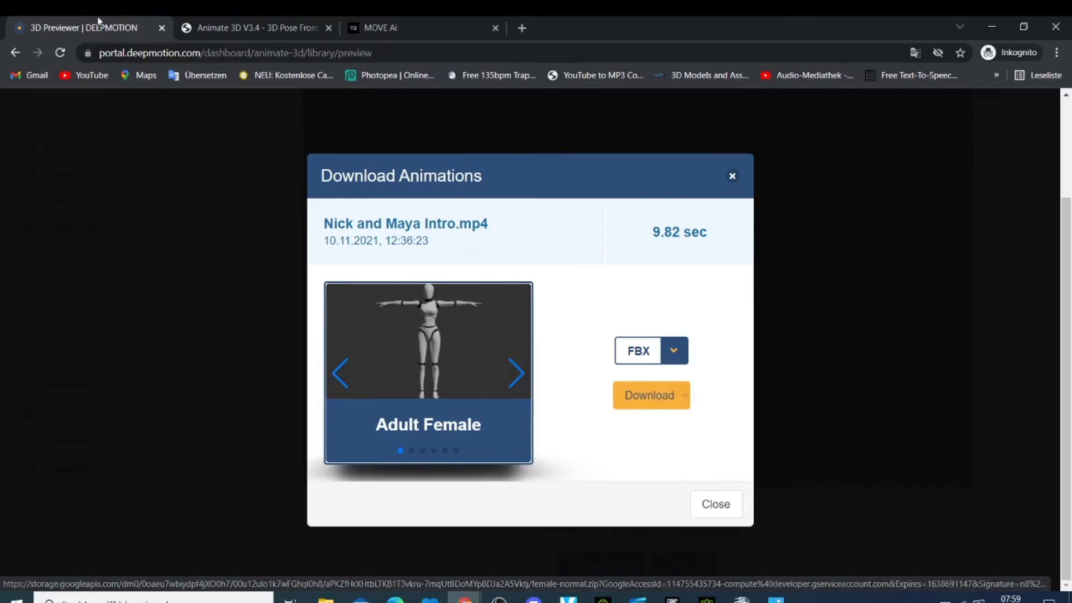
{"action": "left_click", "coordinate": [730, 177]}
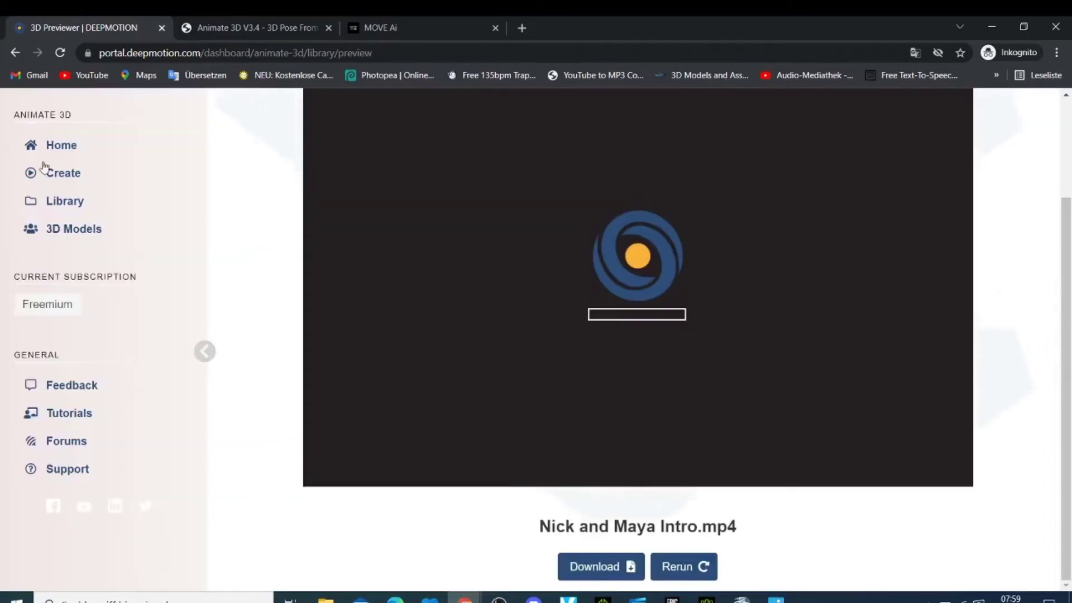
Open the DeepMotion upgrade pricing and compare the standard plans' annual prices, animation limits and output formats.
{"action": "scroll", "coordinate": [210, 244], "scroll_direction": "up", "scroll_amount": 3}
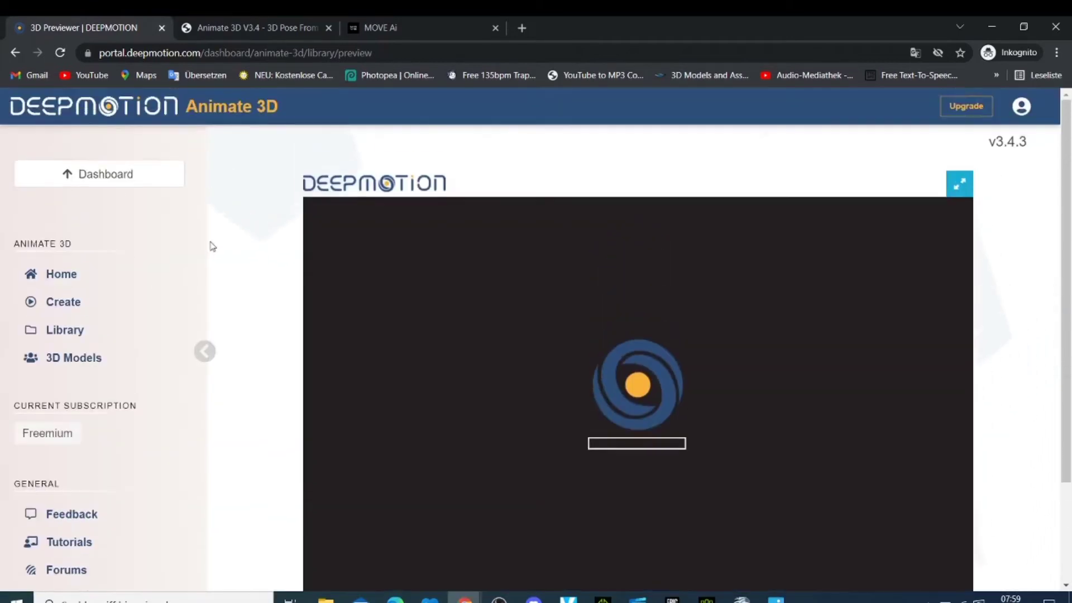
{"action": "left_click", "coordinate": [976, 108]}
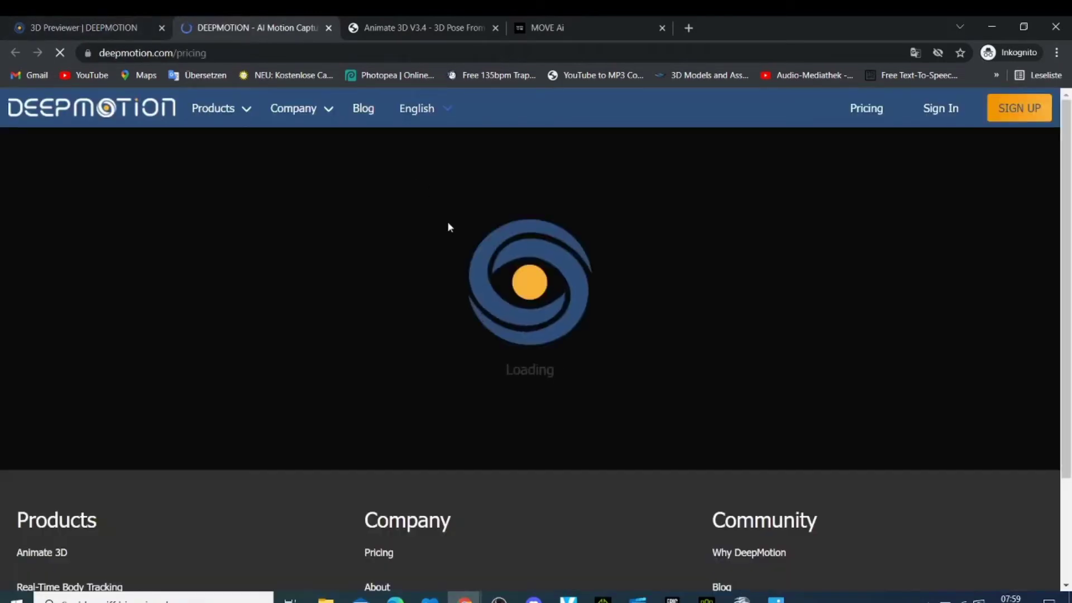
{"action": "scroll", "coordinate": [458, 236], "scroll_direction": "down", "scroll_amount": 8}
{"action": "scroll", "coordinate": [459, 240], "scroll_direction": "down", "scroll_amount": 1}
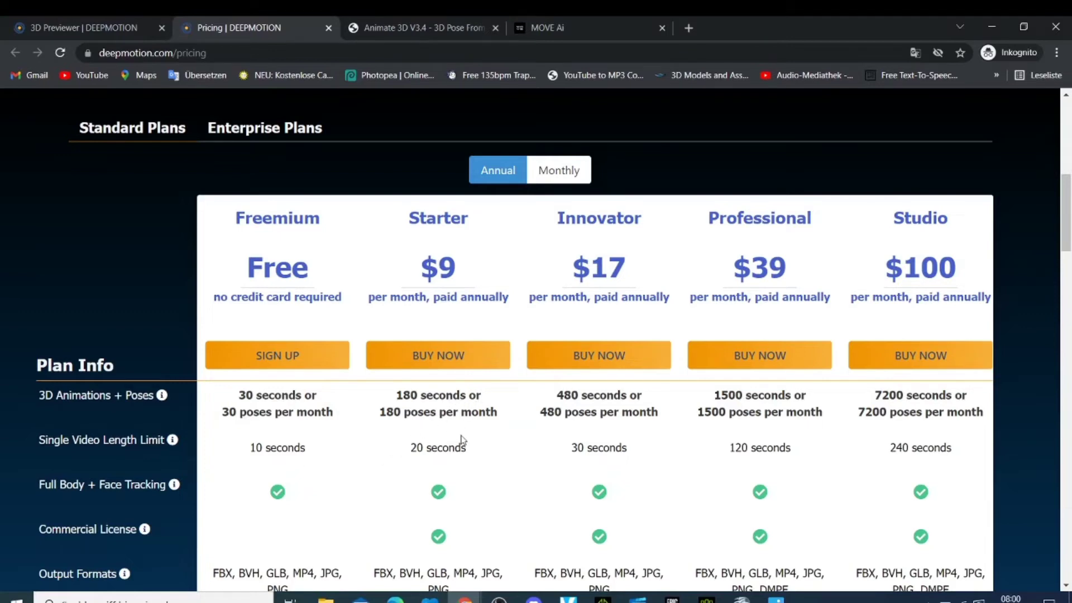
{"action": "scroll", "coordinate": [469, 461], "scroll_direction": "down", "scroll_amount": 1}
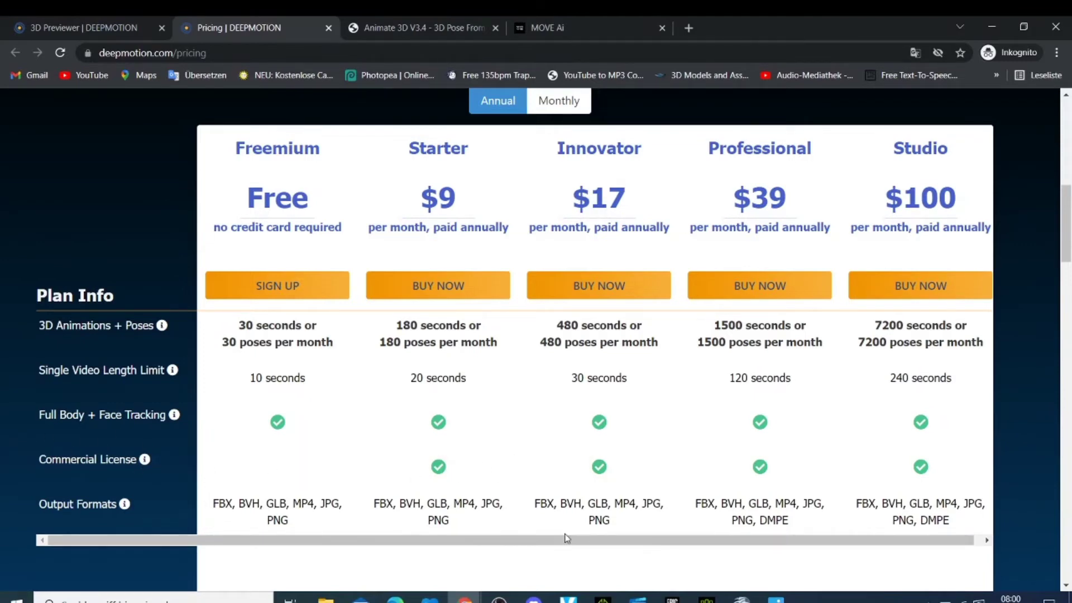
{"action": "scroll", "coordinate": [635, 319], "scroll_direction": "up", "scroll_amount": 1}
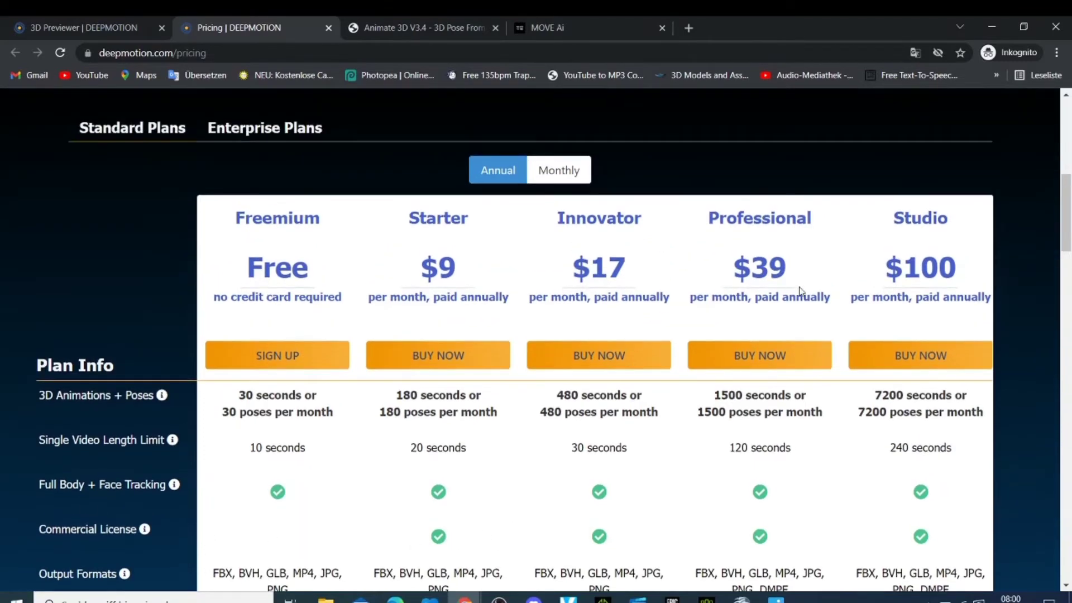
{"action": "scroll", "coordinate": [965, 330], "scroll_direction": "down", "scroll_amount": 1}
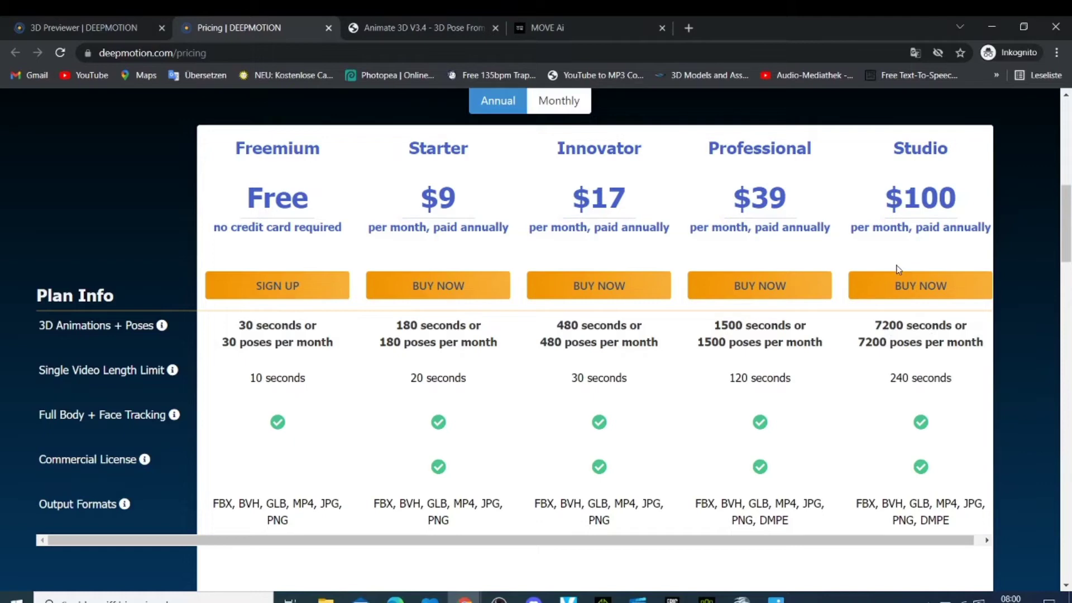
{"action": "scroll", "coordinate": [895, 246], "scroll_direction": "up", "scroll_amount": 4}
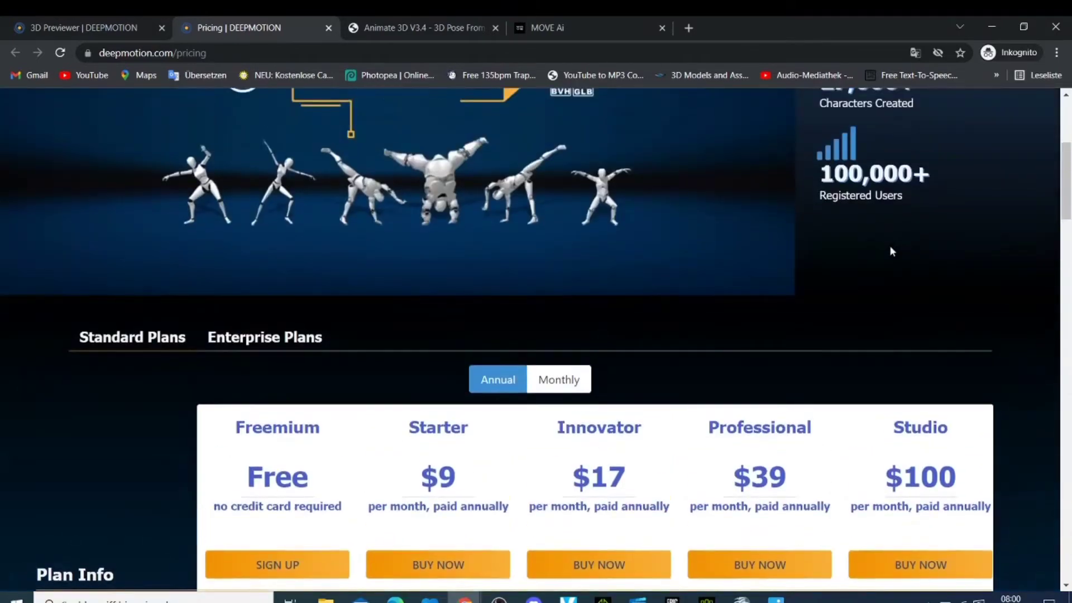
{"action": "scroll", "coordinate": [871, 263], "scroll_direction": "down", "scroll_amount": 1}
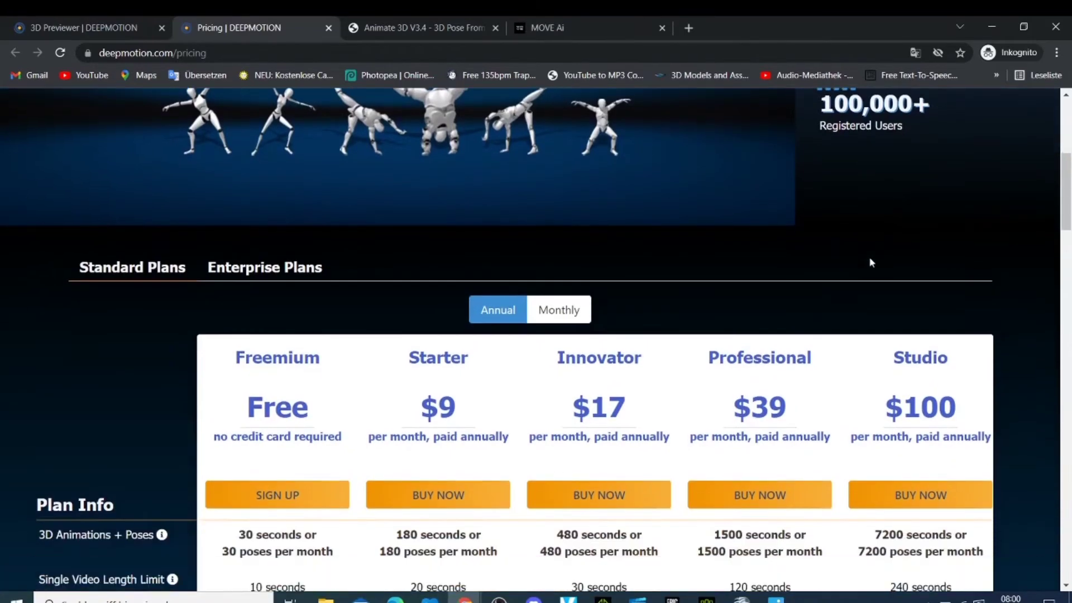
{"action": "scroll", "coordinate": [840, 277], "scroll_direction": "down", "scroll_amount": 1}
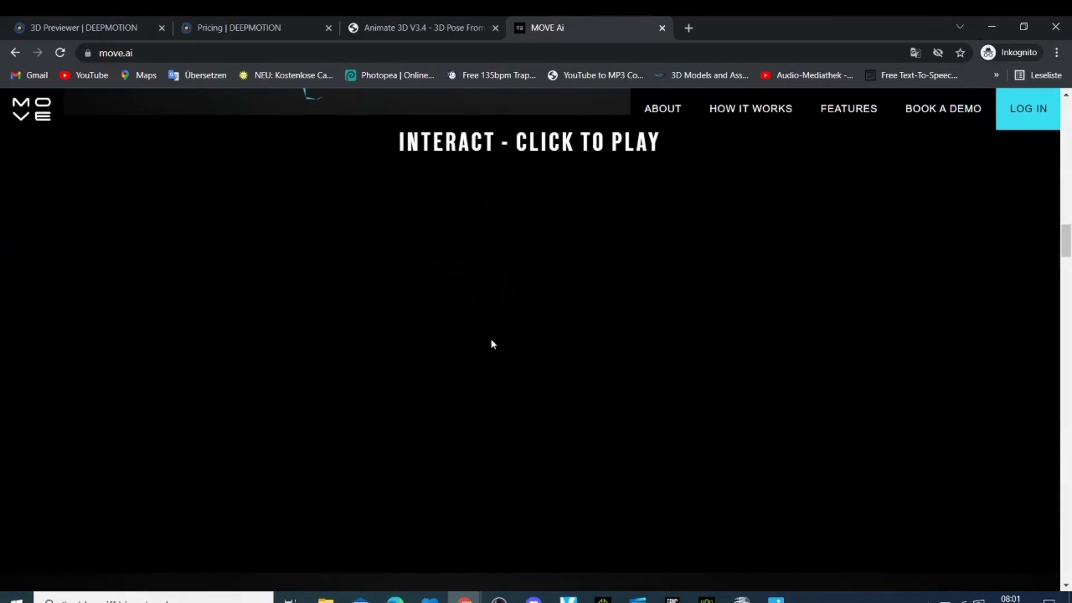
Examine the Capture, Convert and Create stages in the How It Works section of the MOVE Ai site.
{"action": "scroll", "coordinate": [636, 368], "scroll_direction": "down", "scroll_amount": 10}
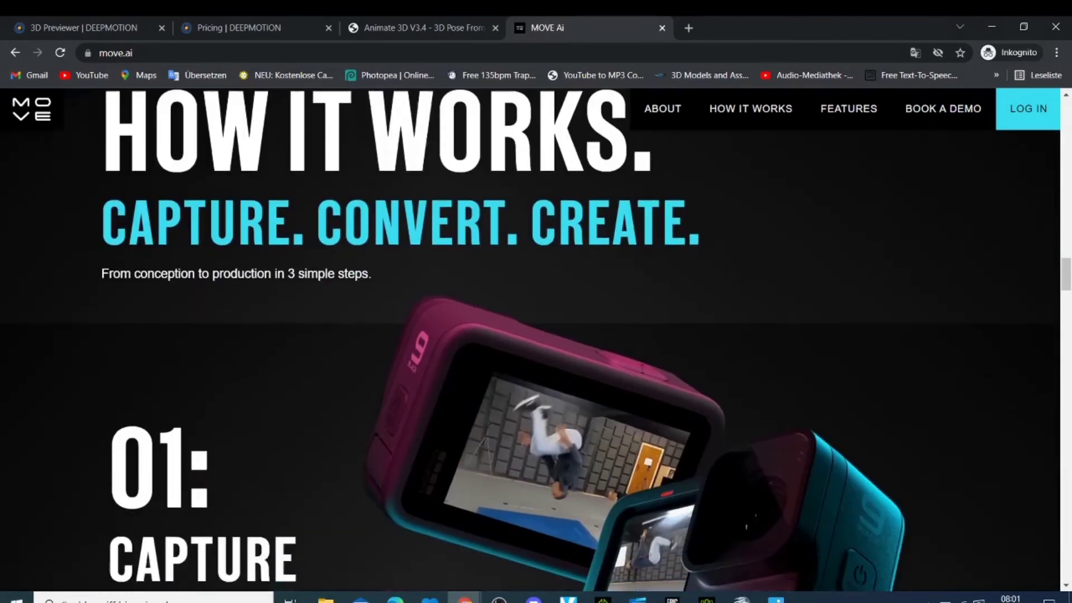
{"action": "scroll", "coordinate": [642, 374], "scroll_direction": "down", "scroll_amount": 3}
{"action": "scroll", "coordinate": [641, 371], "scroll_direction": "down", "scroll_amount": 8}
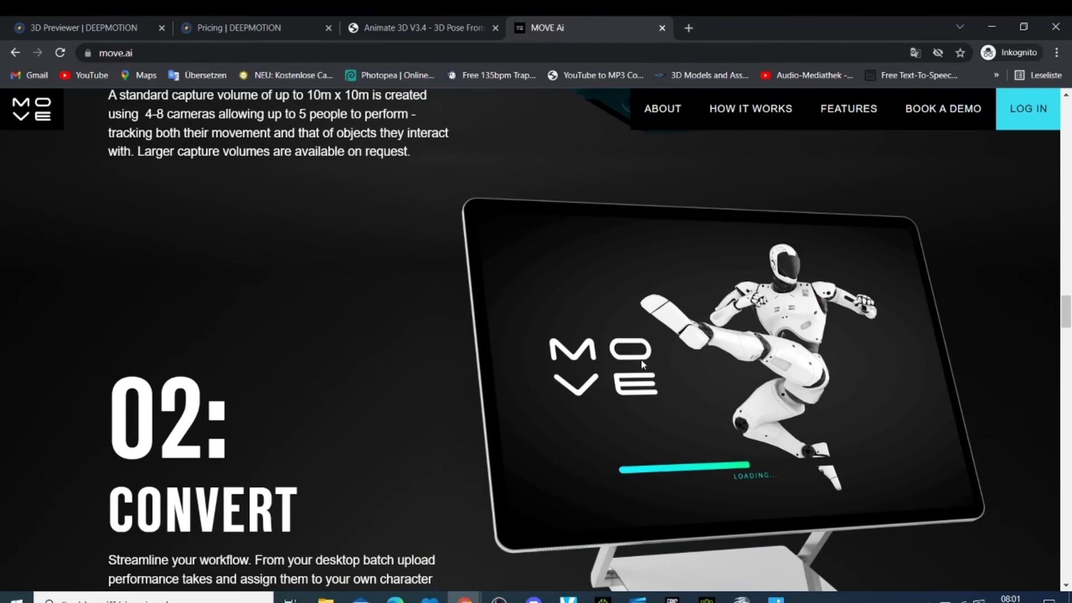
{"action": "scroll", "coordinate": [642, 364], "scroll_direction": "down", "scroll_amount": 4}
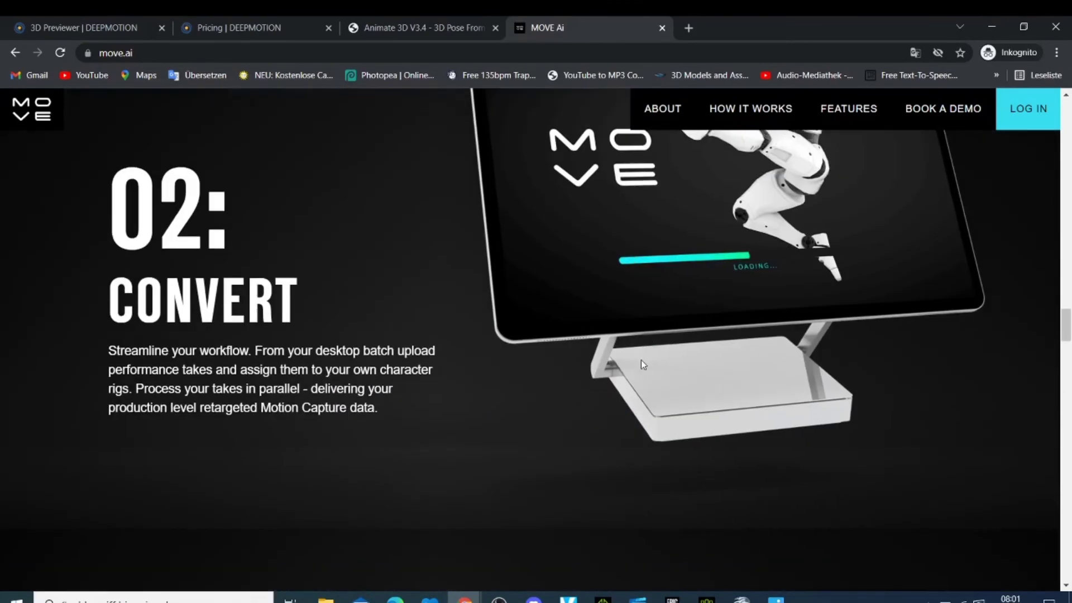
{"action": "scroll", "coordinate": [641, 363], "scroll_direction": "down", "scroll_amount": 12}
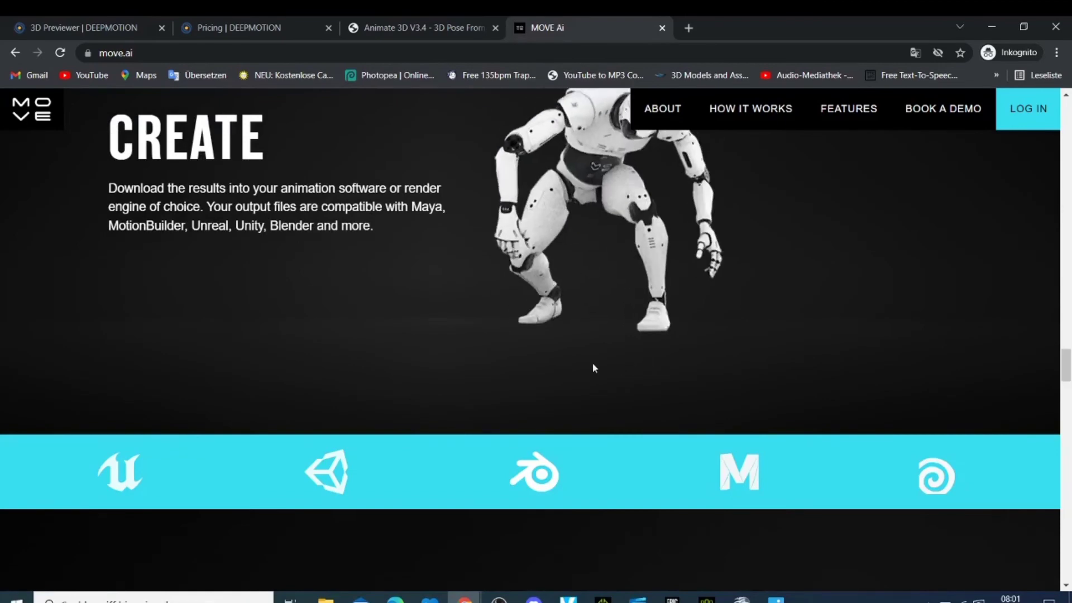
{"action": "scroll", "coordinate": [519, 355], "scroll_direction": "up", "scroll_amount": 6}
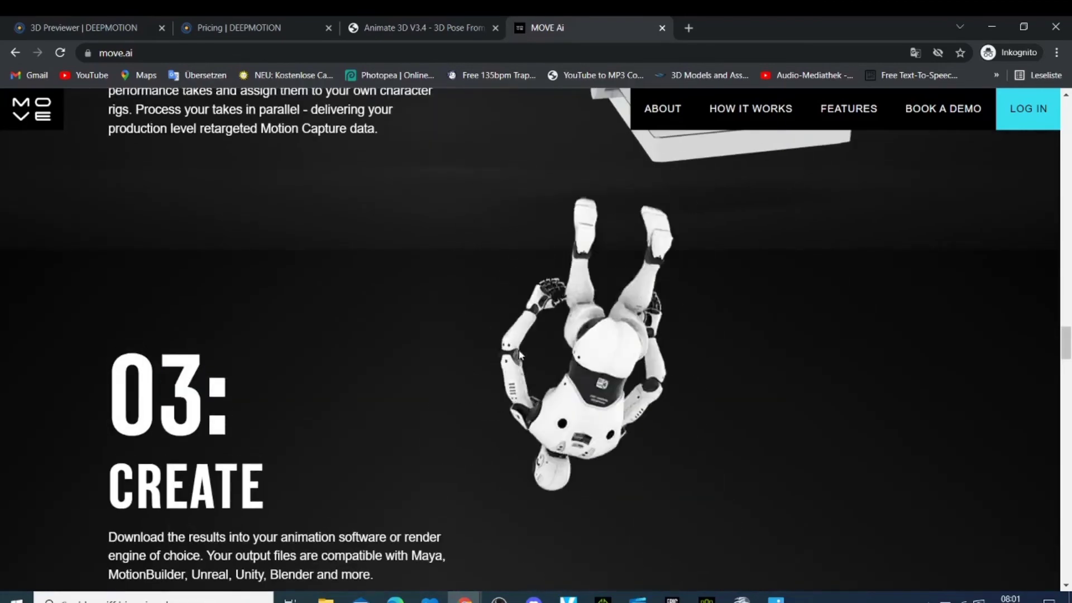